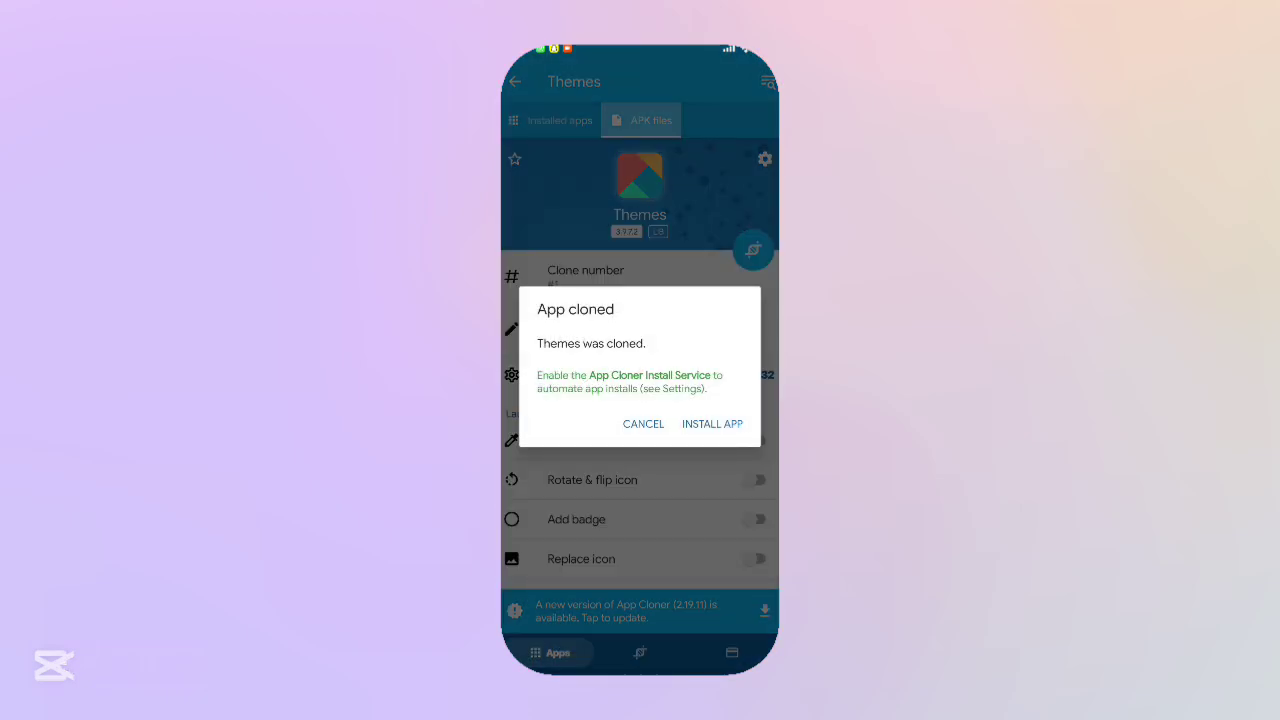
# Install the cloned Themes app and confirm the update over the existing Themes.
pyautogui.click(724, 424)
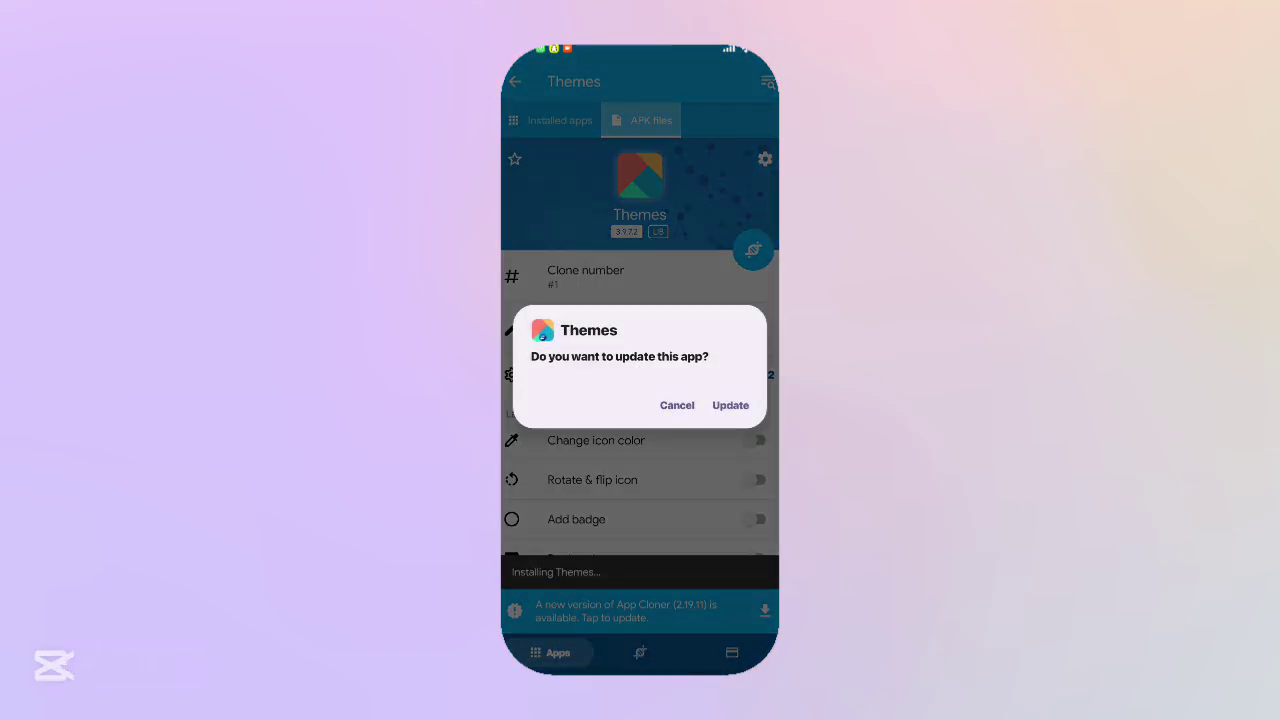
pyautogui.click(730, 405)
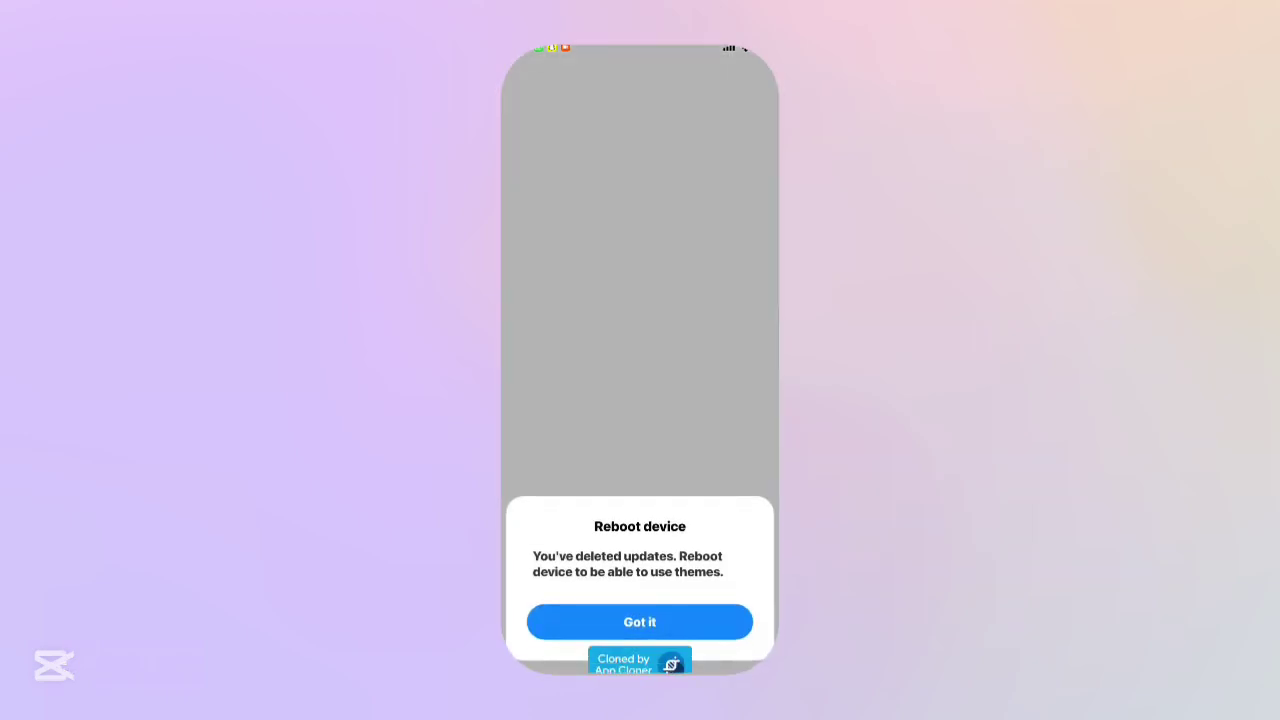
# Dismiss the reboot notice and go to the local themes list under My account.
pyautogui.click(640, 620)
pyautogui.click(733, 645)
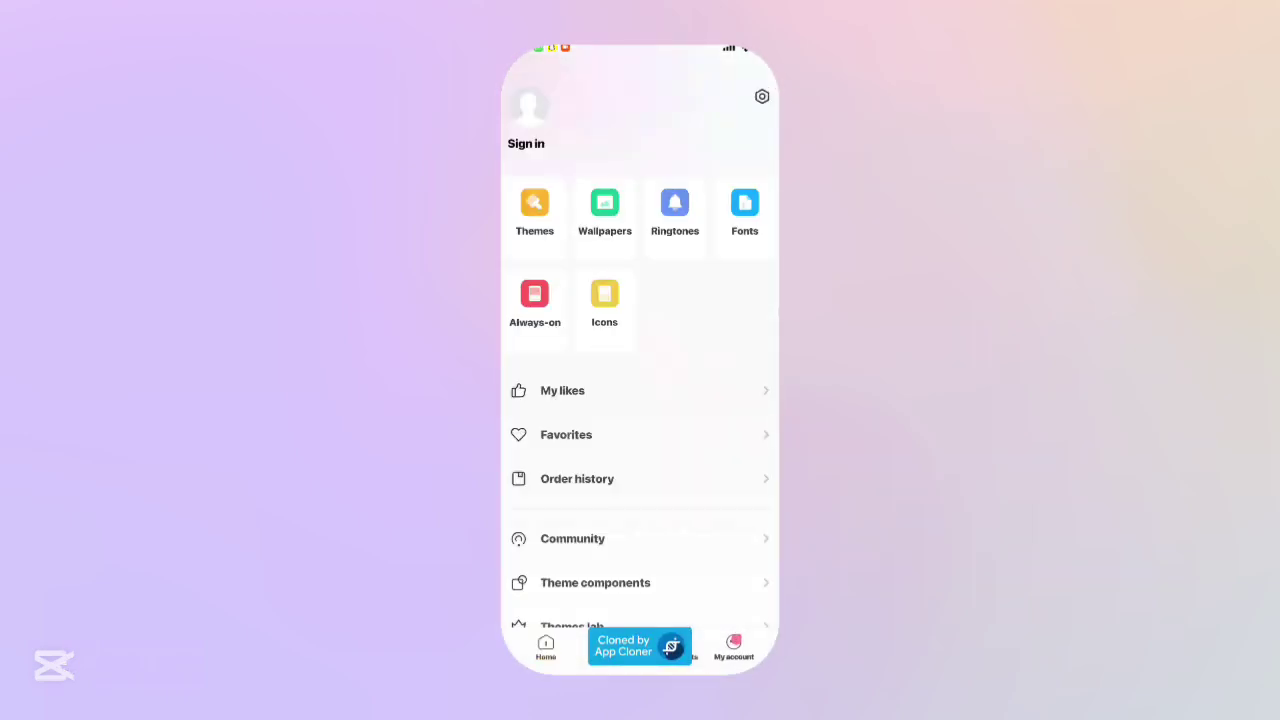
pyautogui.click(534, 212)
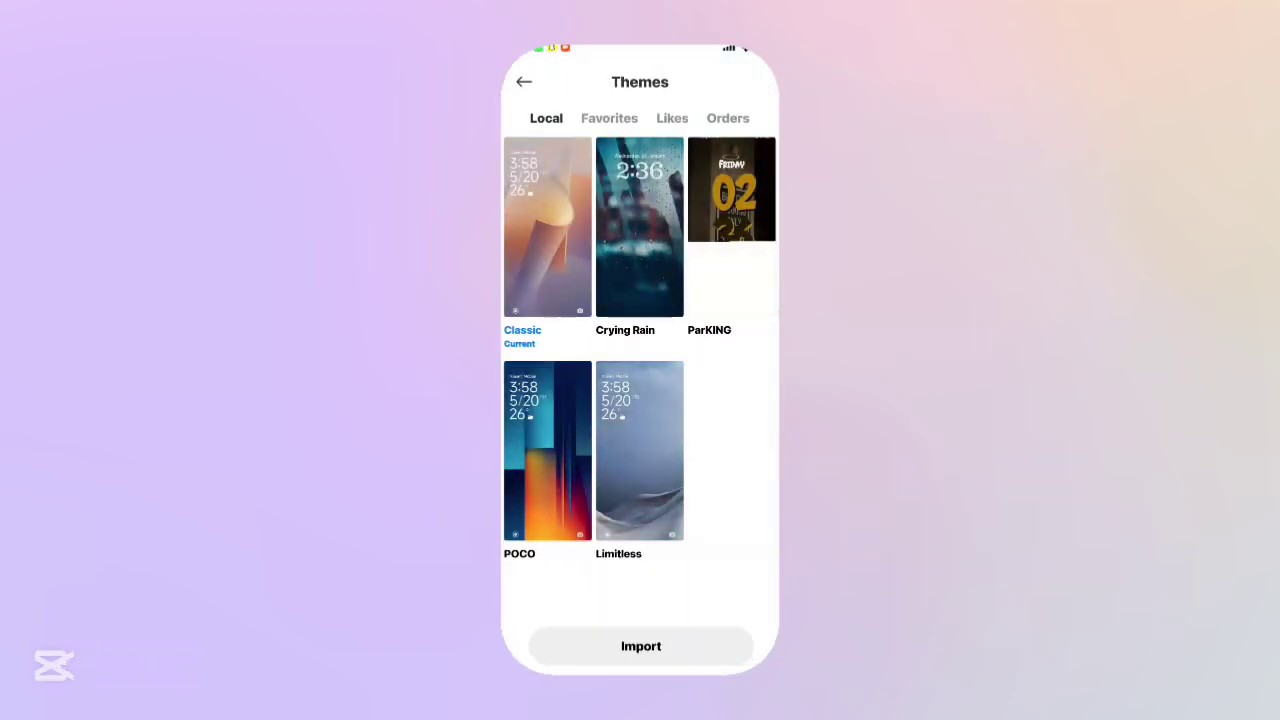
# Delete the Crying Rain and ParKING themes, leaving Classic, POCO and Limitless.
pyautogui.click(640, 225)
pyautogui.click(731, 190)
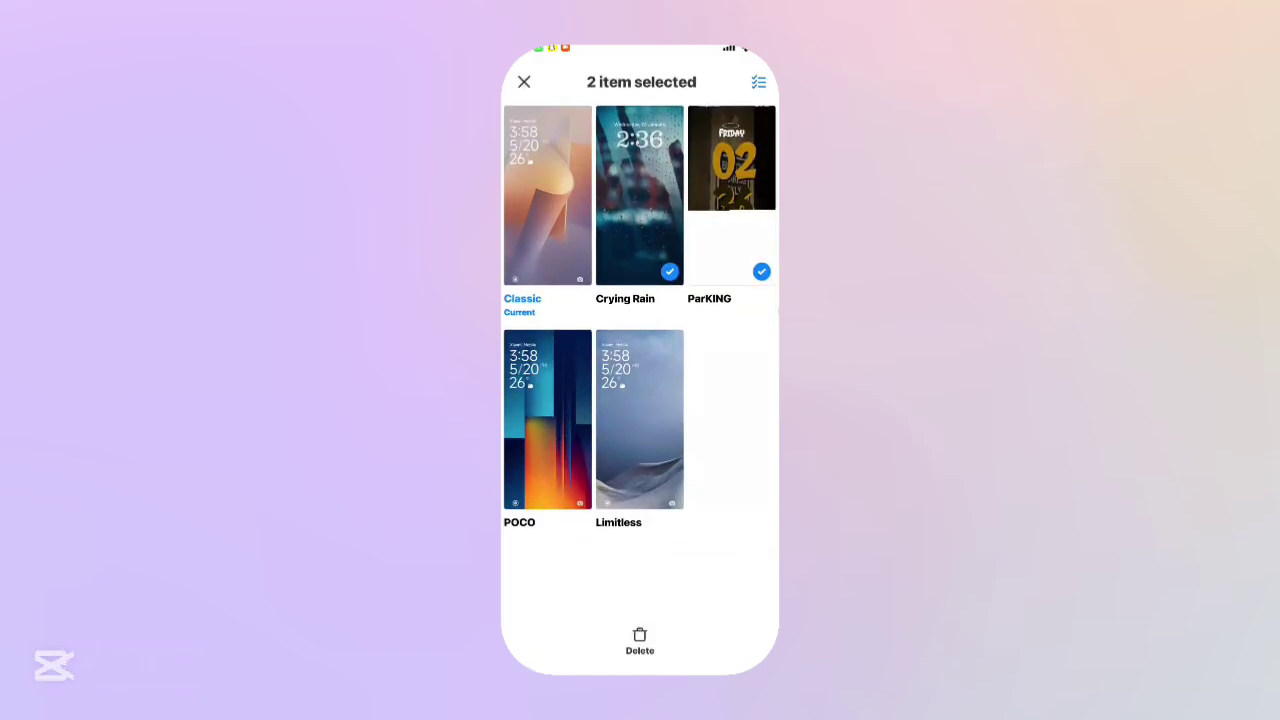
pyautogui.click(640, 640)
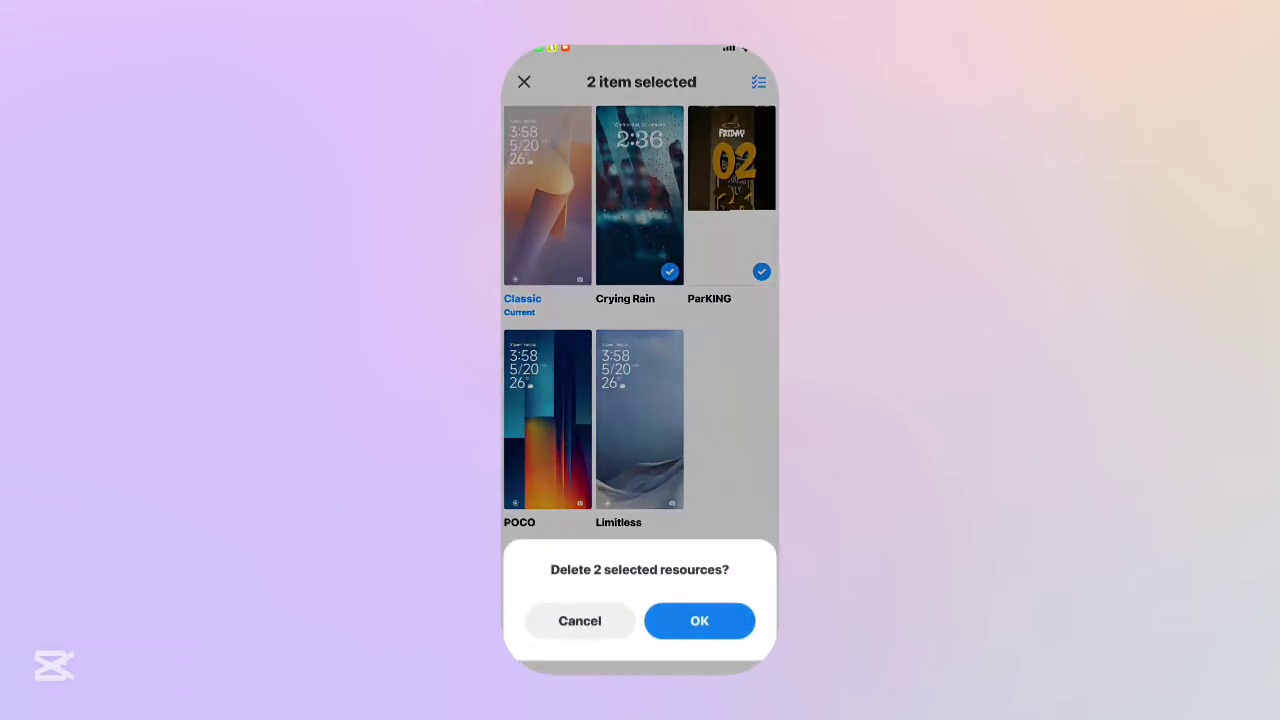
pyautogui.click(700, 620)
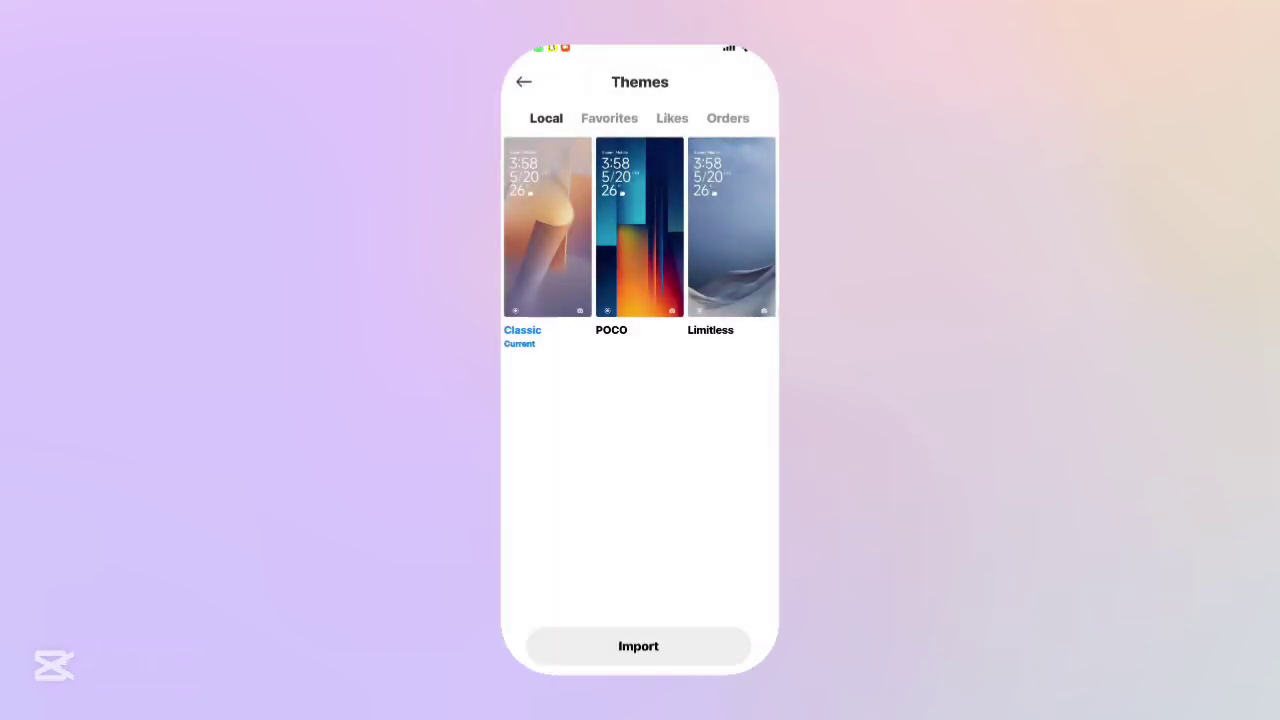
# Start a theme import and choose File Manager to browse for the file.
pyautogui.click(638, 646)
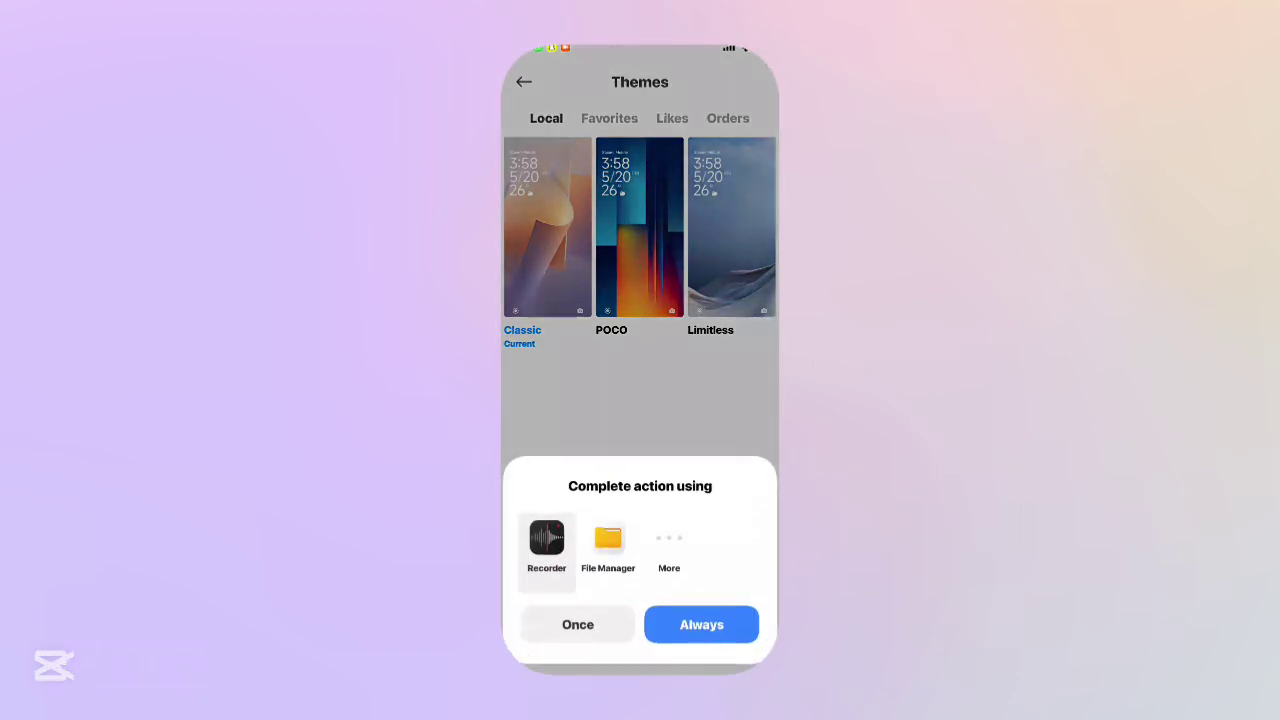
pyautogui.click(608, 545)
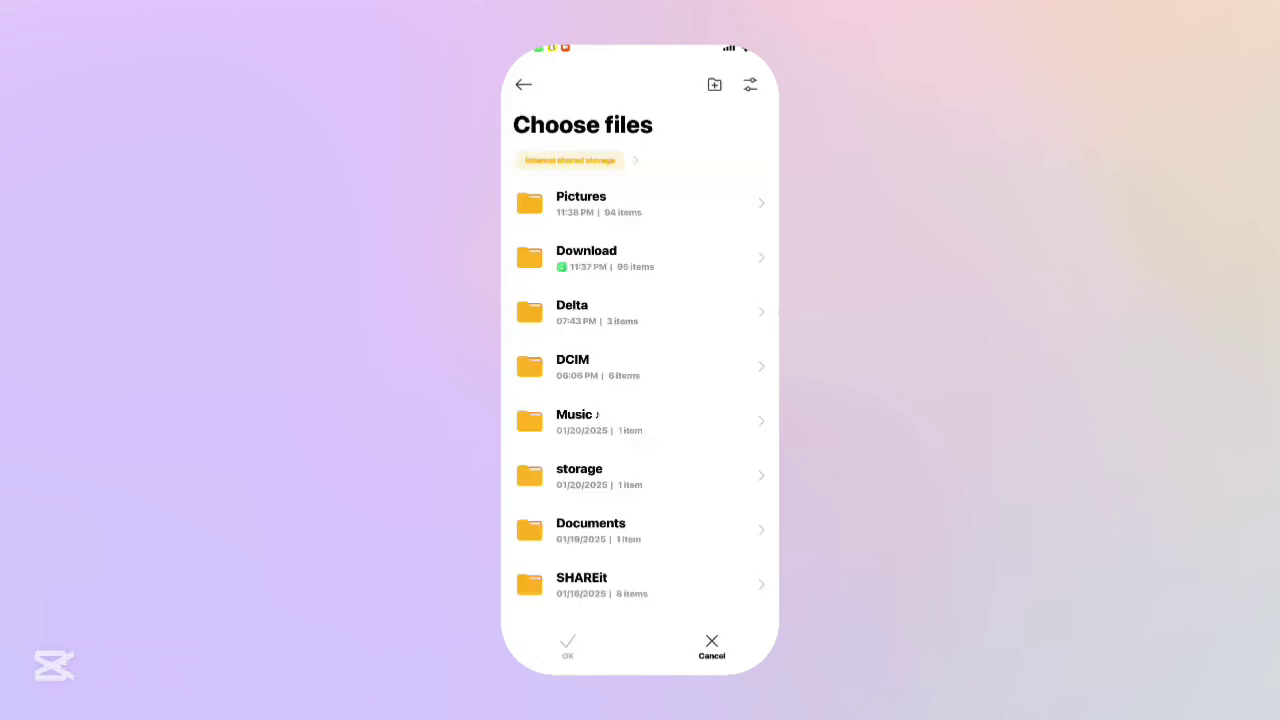
pyautogui.scroll(-5, 640, 400)
pyautogui.scroll(10, 640, 400)
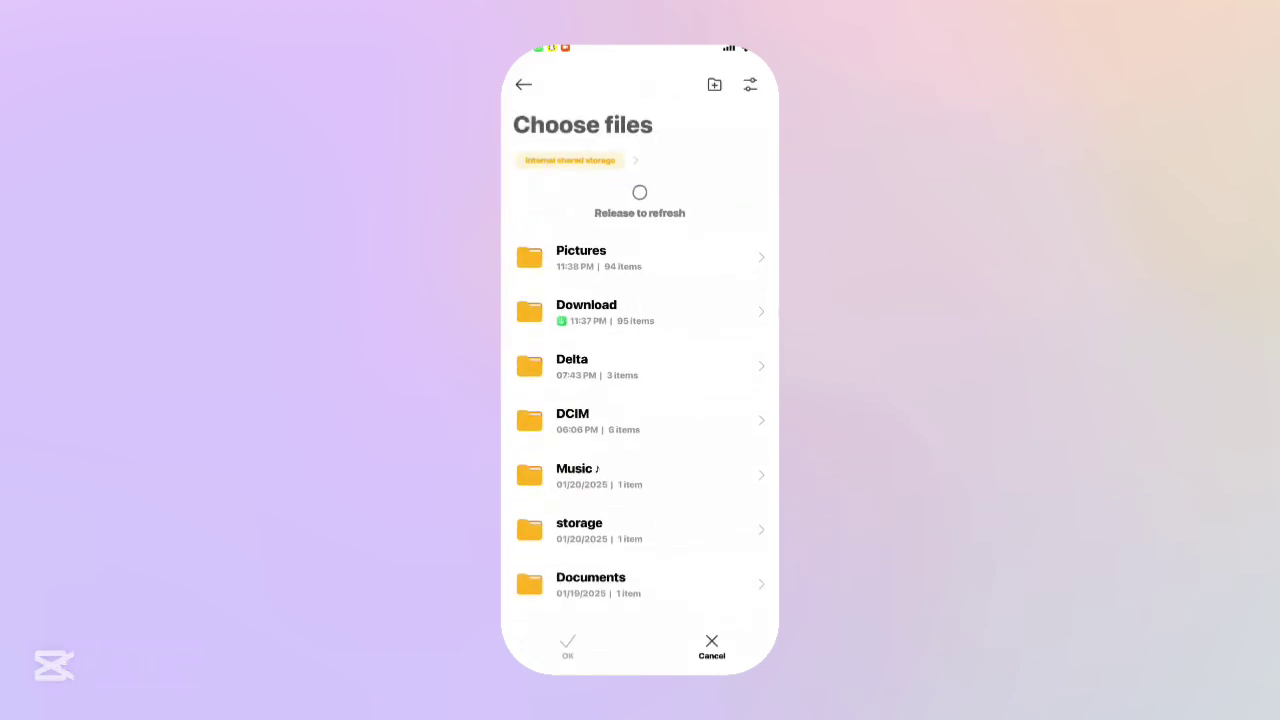
# Import the ParKING .mtz file from Download/Telegram.
pyautogui.click(586, 297)
pyautogui.click(600, 200)
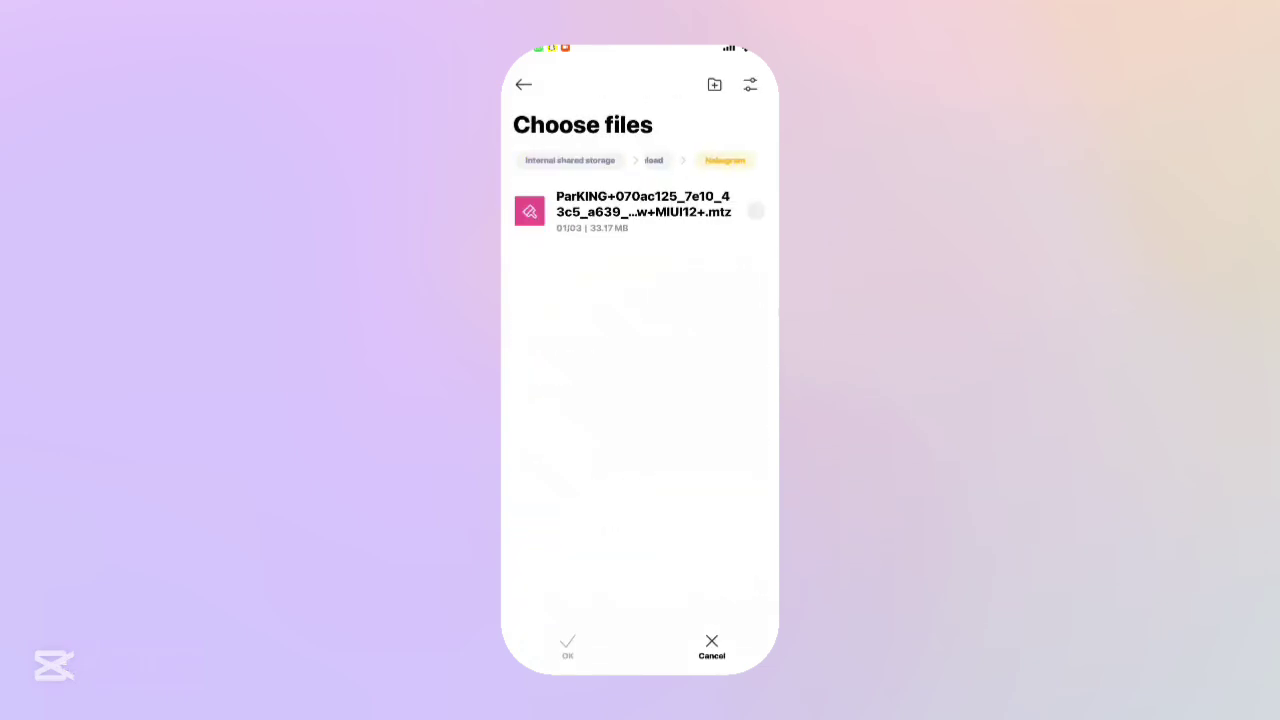
pyautogui.click(567, 645)
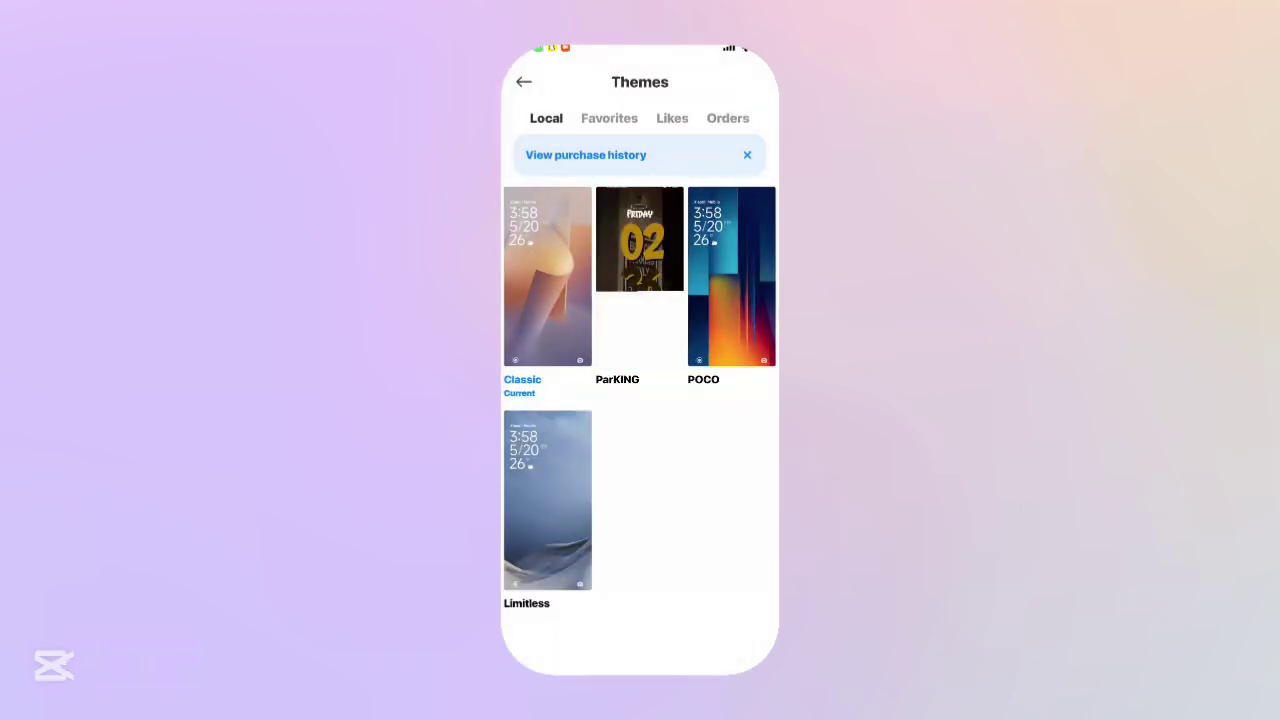
# Return home and browse ZArchiver into Android/data to list the app-package folders.
pyautogui.moveTo(640, 665); pyautogui.dragTo(640, 450)
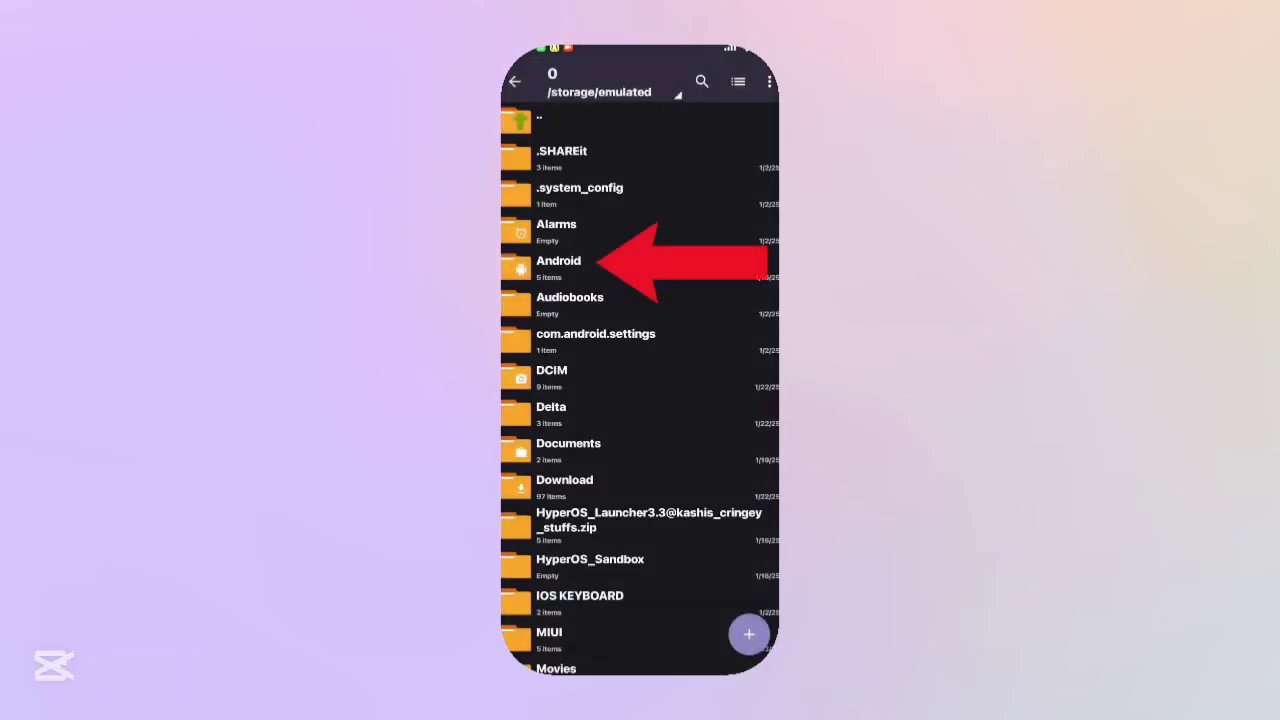
pyautogui.click(558, 264)
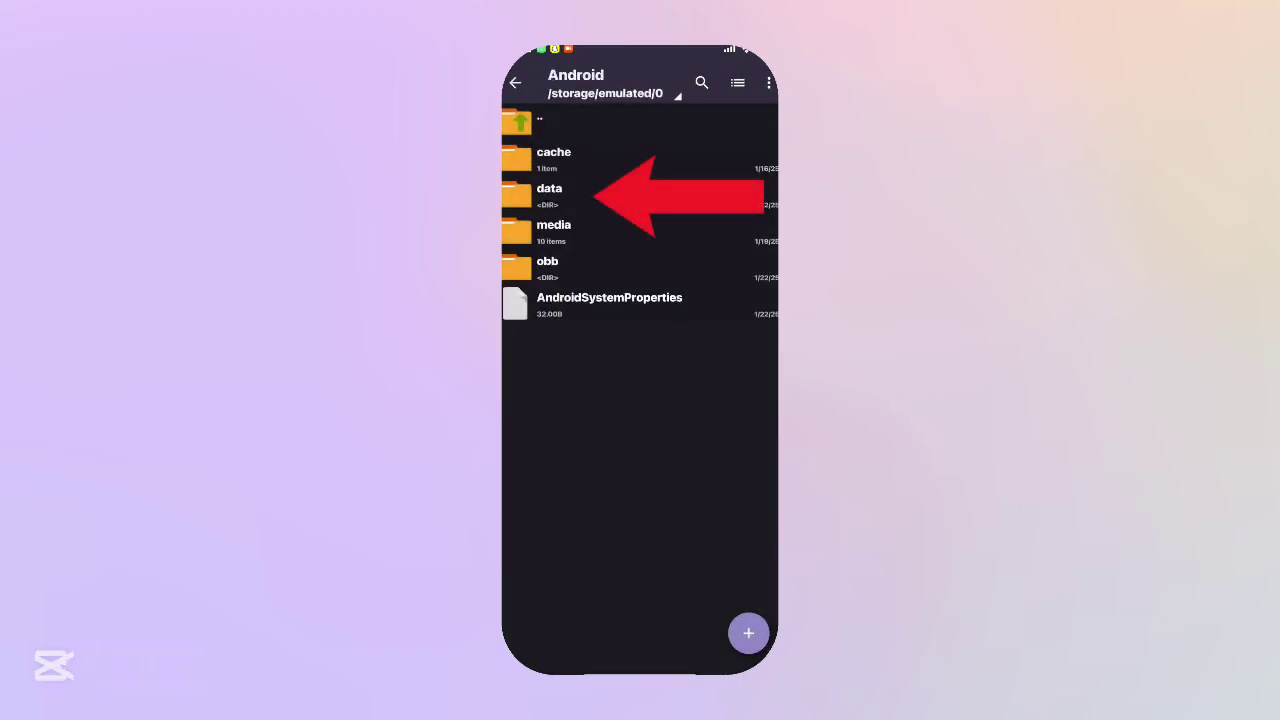
pyautogui.click(549, 192)
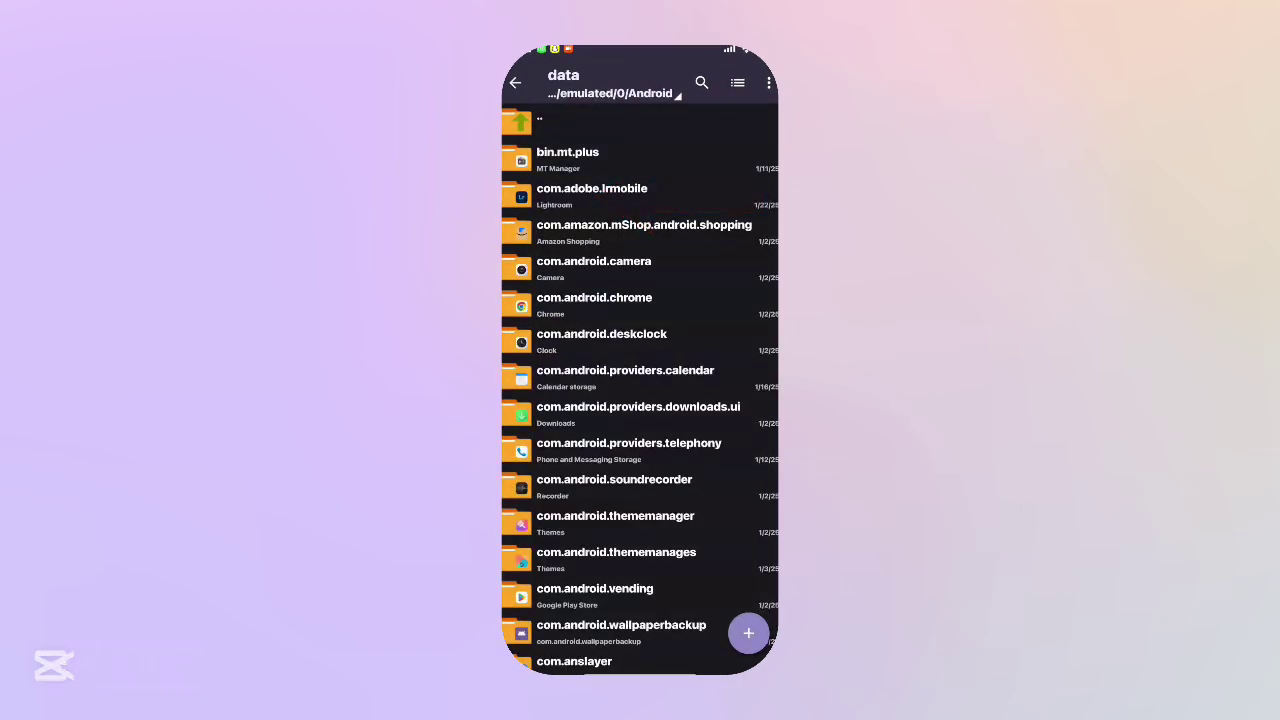